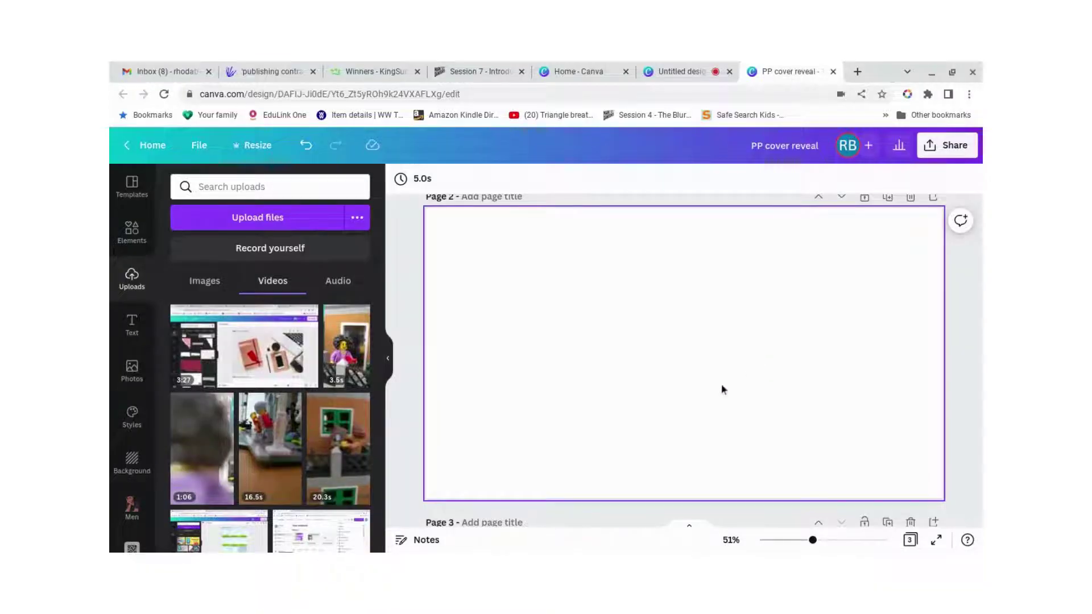
# Scroll up from blank Page 2 to Page 1's flat-lay desk photo with the wrapped notebook
pyautogui.scroll(5, 519, 348)
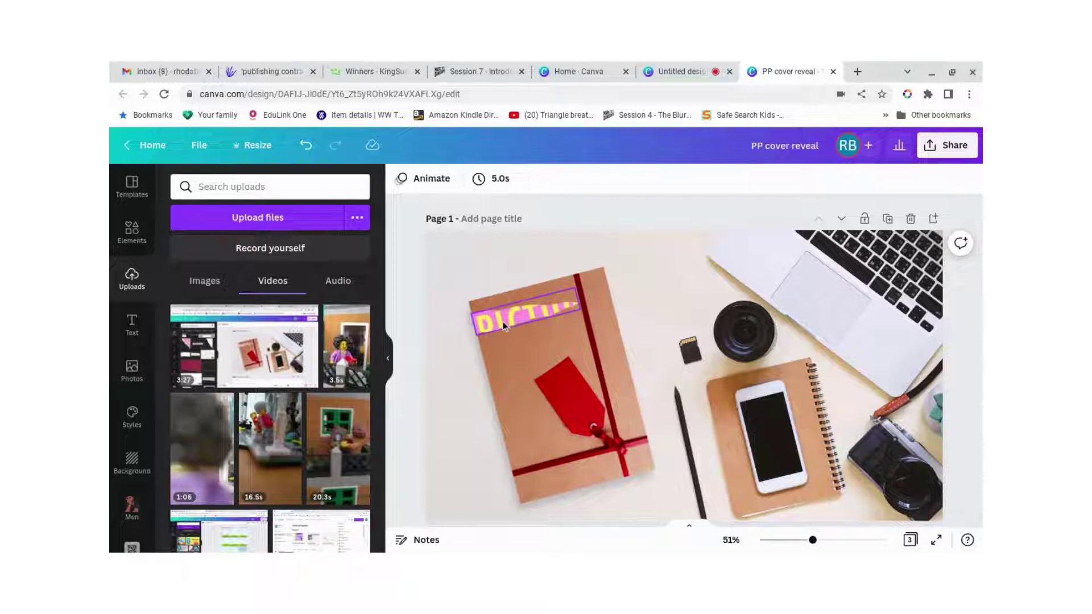
# Paste a copy of the tilted gift-wrapped notebook onto the blank Page 2
pyautogui.click(655, 258)
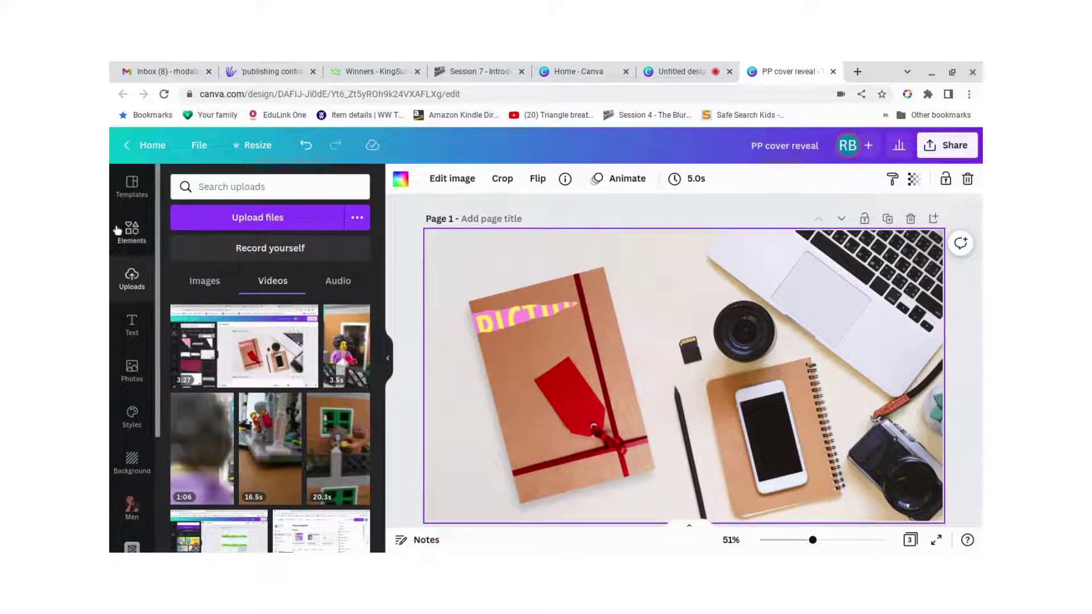
pyautogui.click(131, 233)
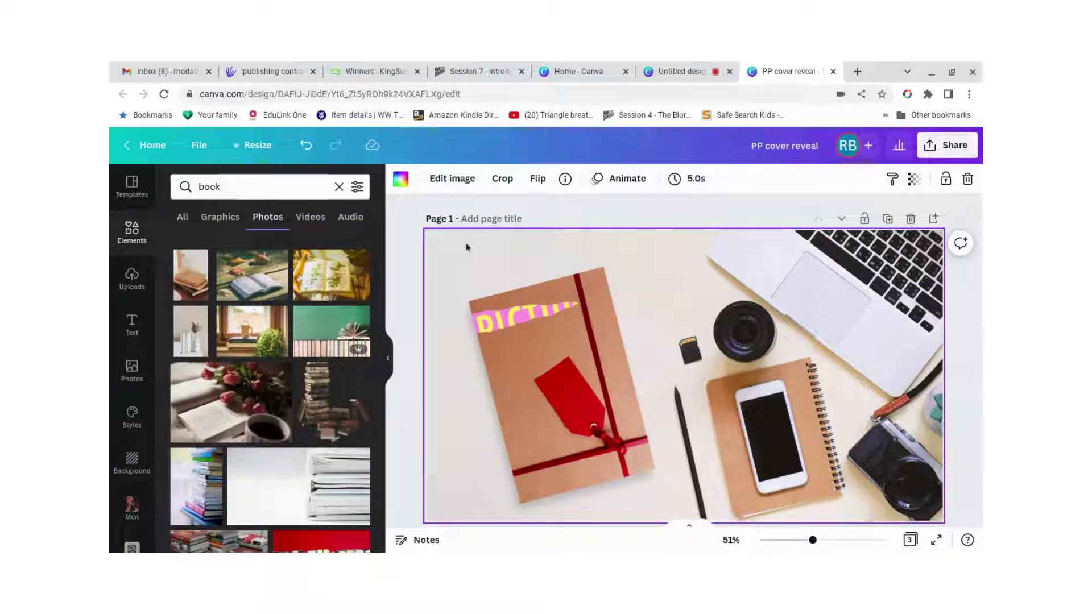
pyautogui.click(536, 373)
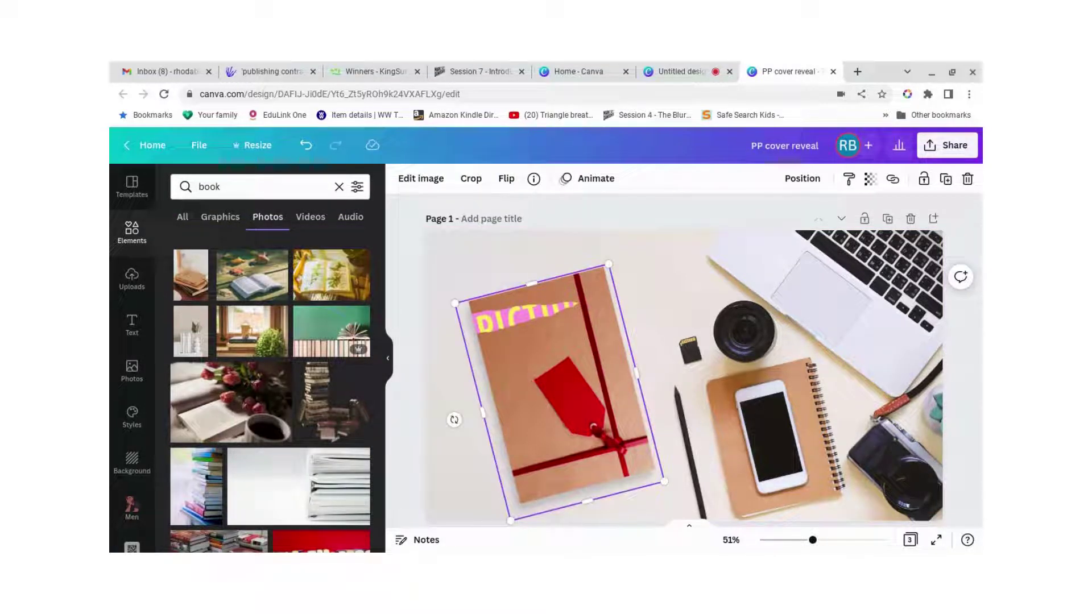
pyautogui.scroll(-4, 609, 382)
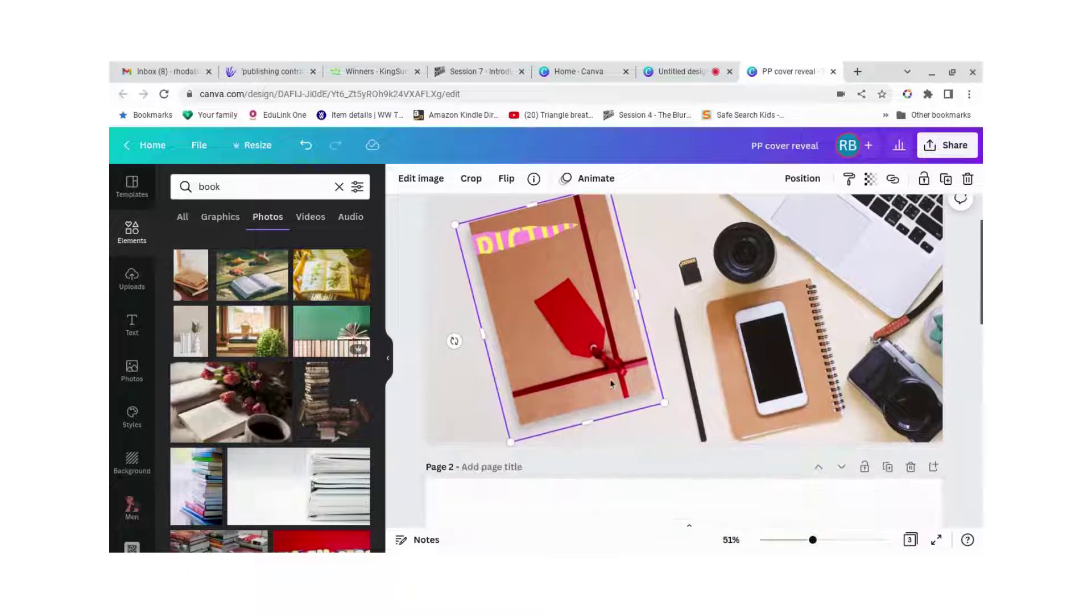
pyautogui.click(611, 442)
pyautogui.hotkey('ctrl', 'v')
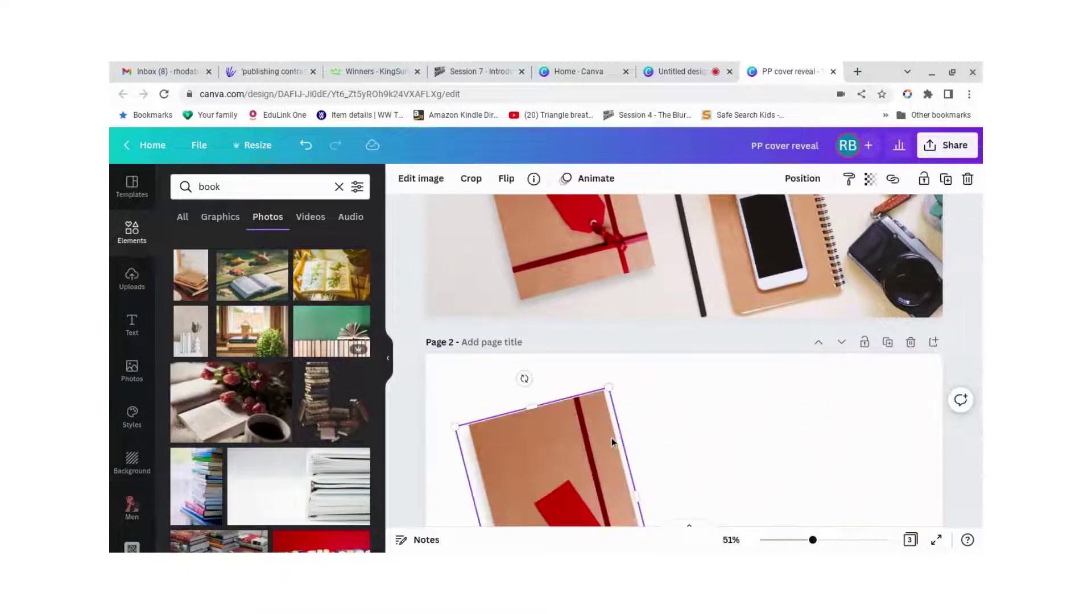
pyautogui.scroll(-1, 715, 436)
pyautogui.click(714, 436)
# Bring Page 1's desk background photo onto Page 2 using crop mode
pyautogui.click(667, 277)
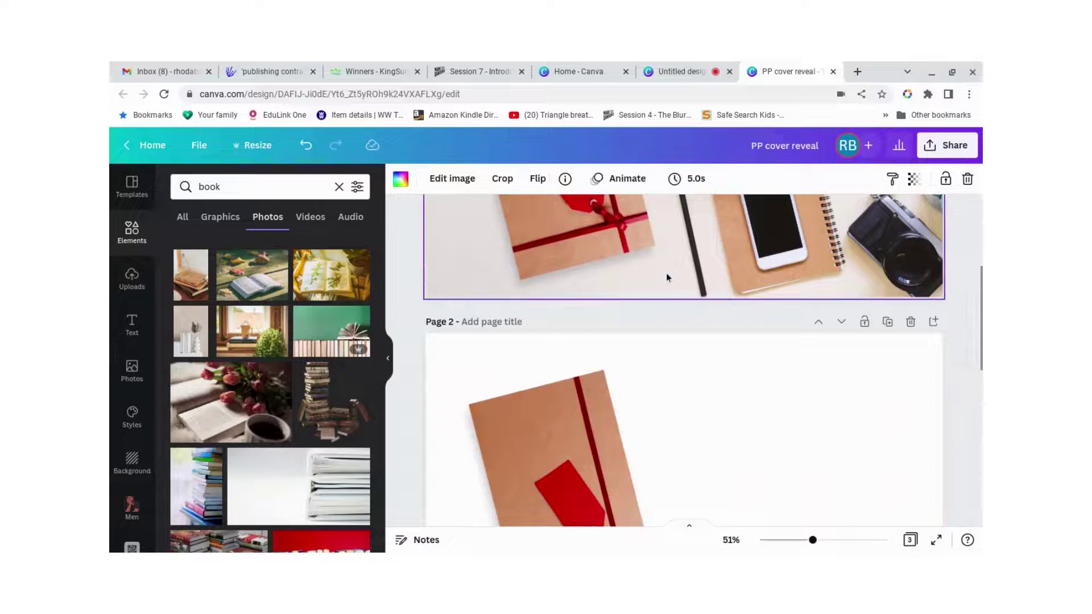
pyautogui.scroll(4, 666, 273)
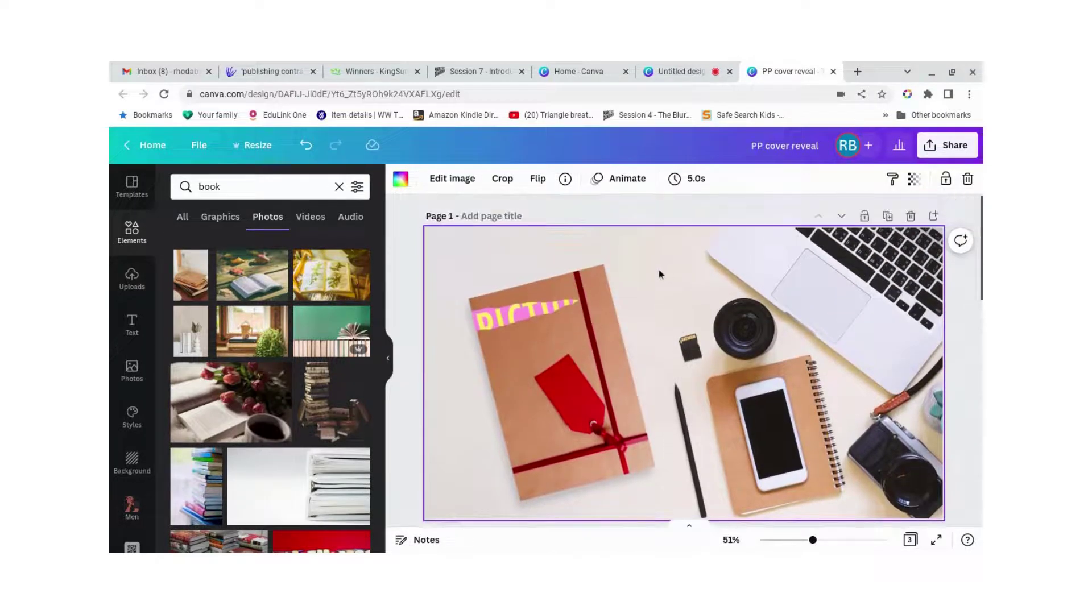
pyautogui.doubleClick(659, 270)
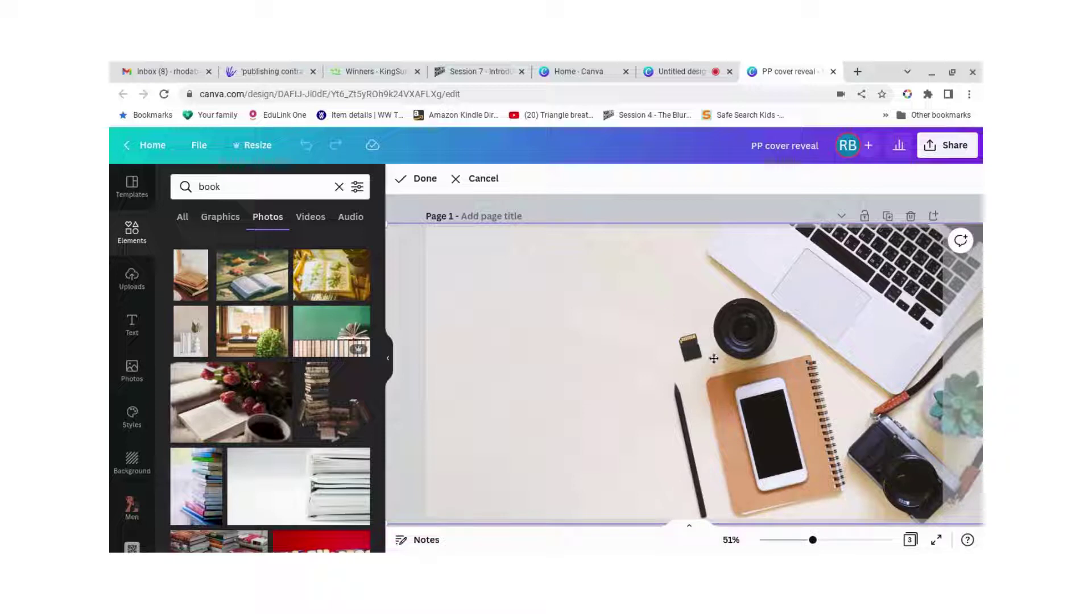
pyautogui.scroll(-5, 609, 460)
pyautogui.press('Return')
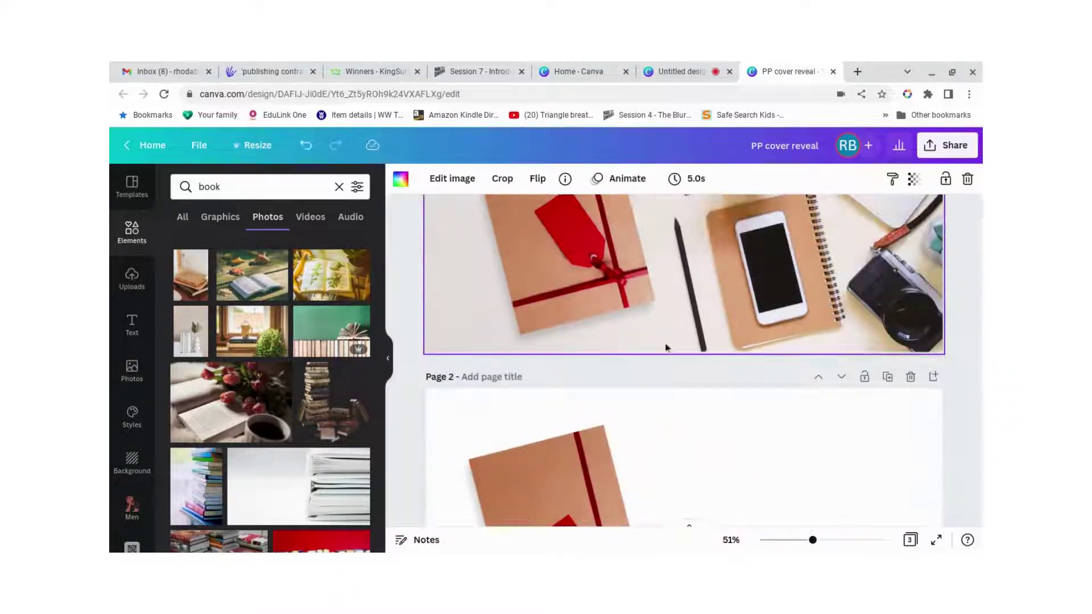
pyautogui.click(742, 476)
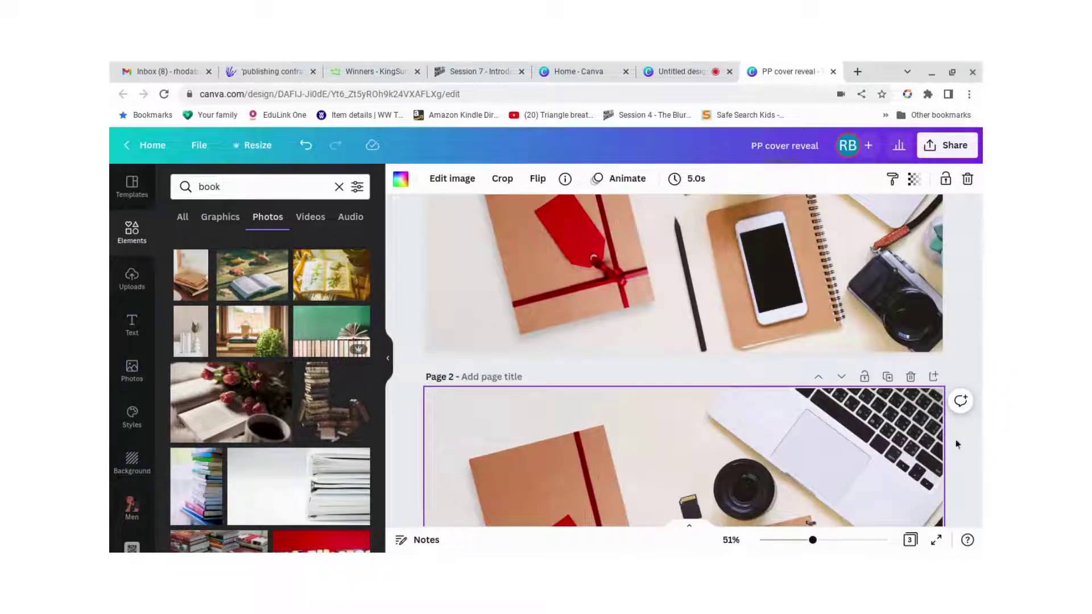
pyautogui.scroll(-4, 971, 428)
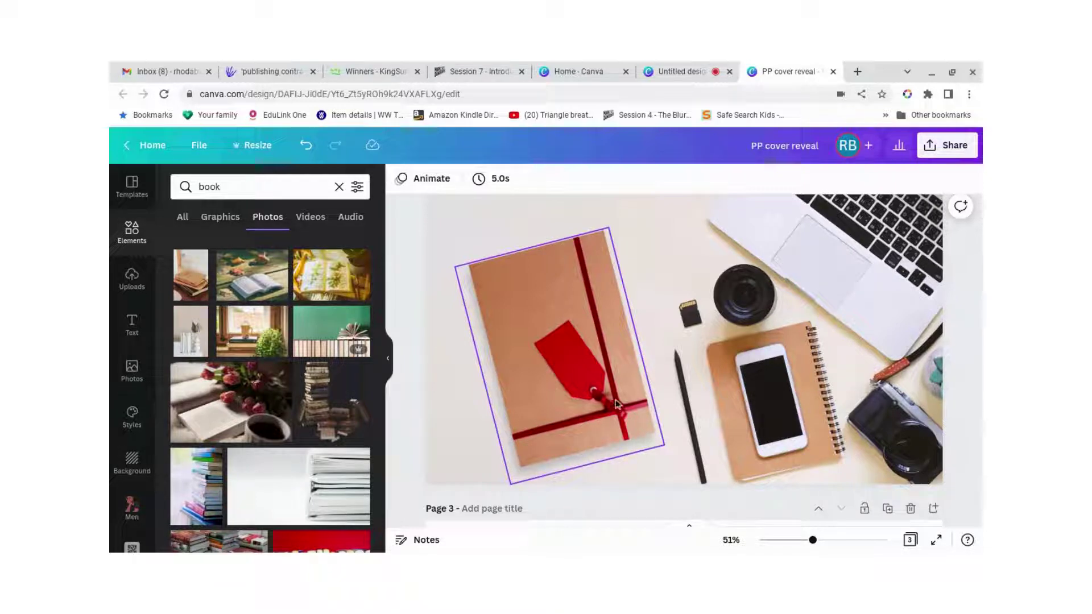
# Shift Page 2's notebook up-right with less tilt, then open Edit image for the desk photo
pyautogui.moveTo(569, 410); pyautogui.dragTo(573, 384)
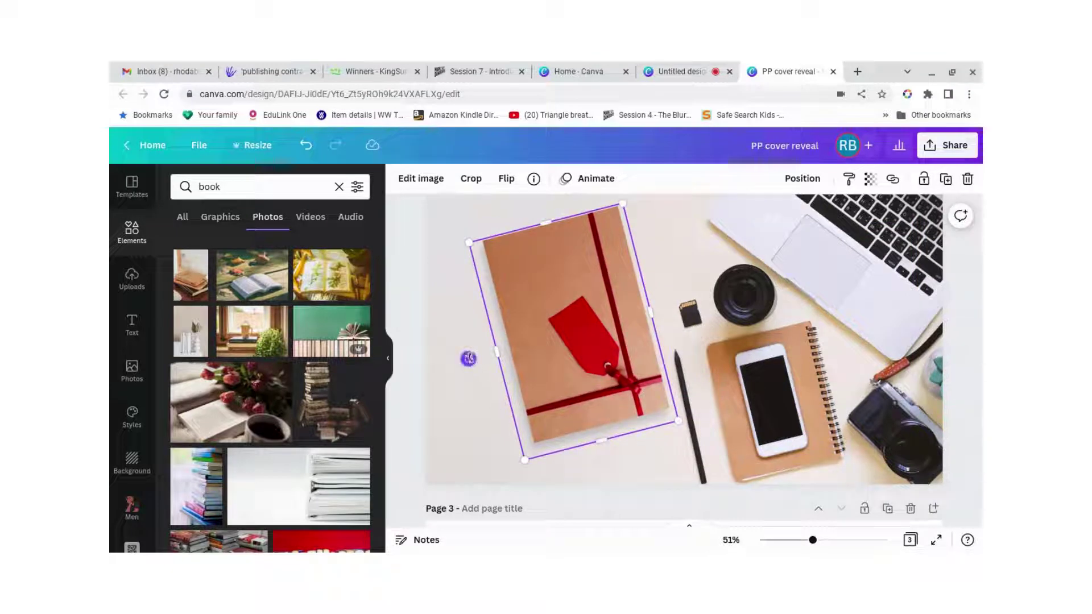
pyautogui.moveTo(468, 359); pyautogui.dragTo(467, 355)
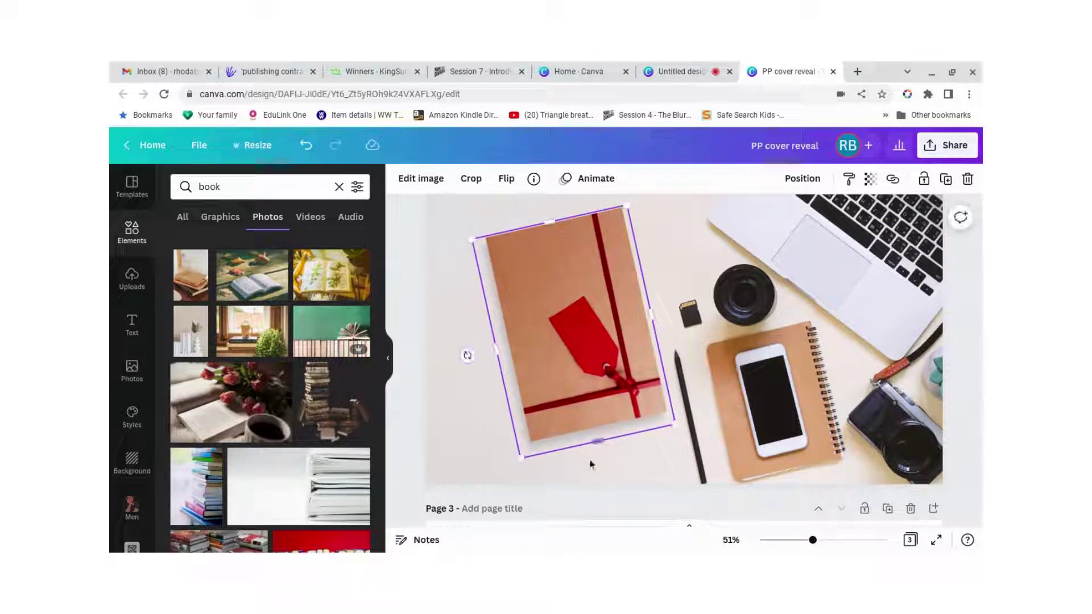
pyautogui.click(597, 464)
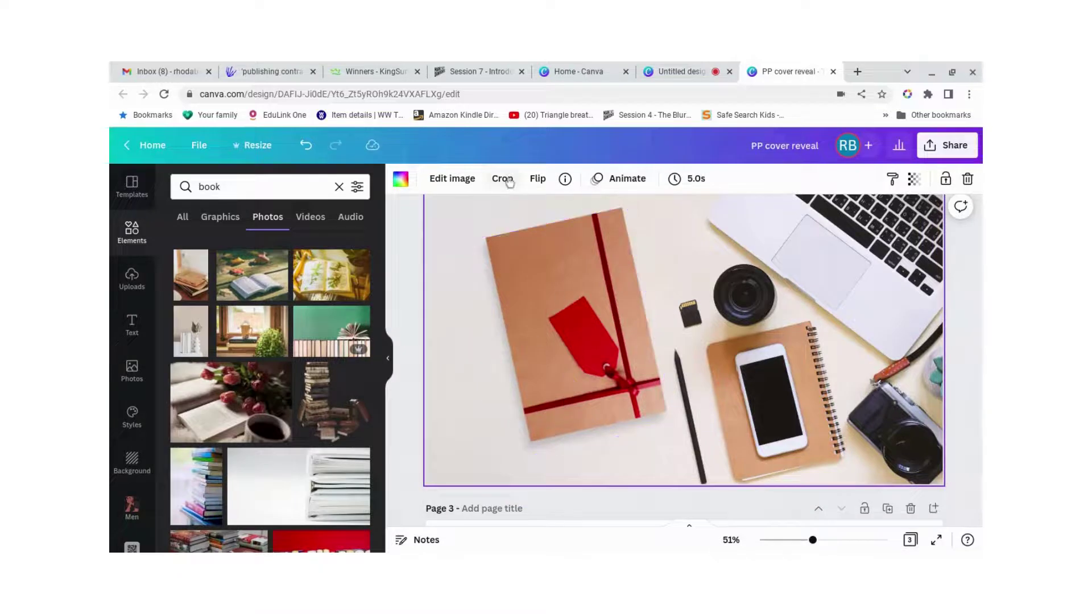
pyautogui.click(457, 181)
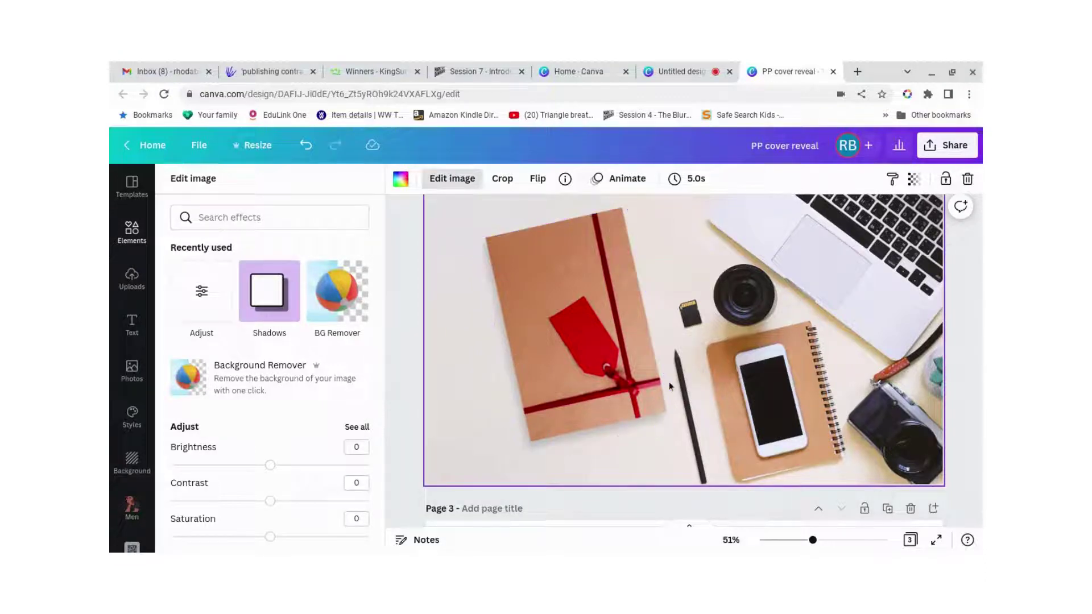
pyautogui.scroll(5, 668, 386)
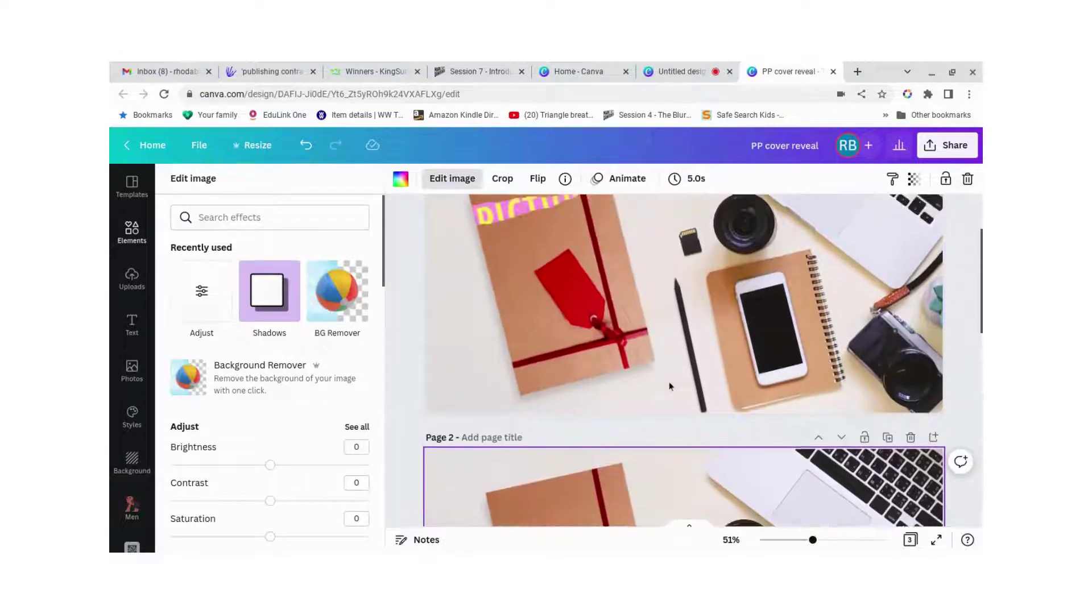
# Search the Elements library for 'frames' and browse the results
pyautogui.click(132, 232)
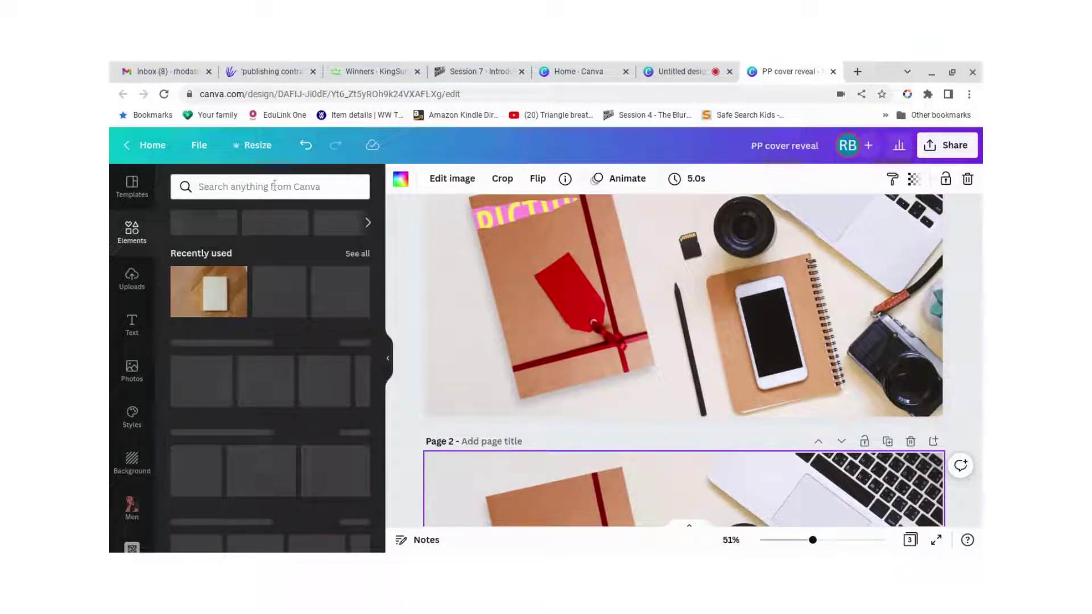
pyautogui.click(274, 187)
pyautogui.write('fra')
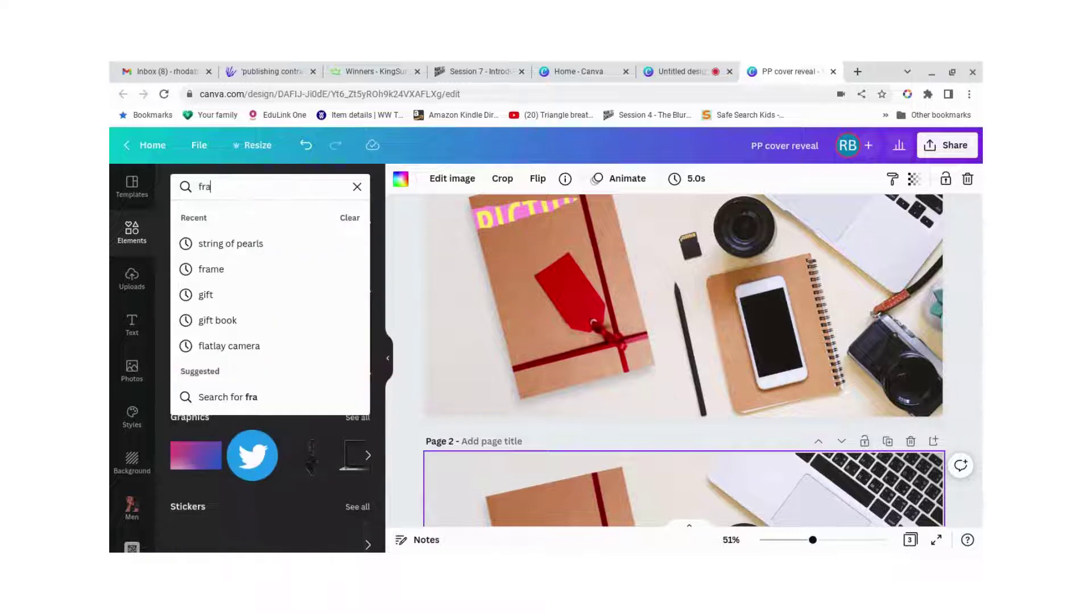
pyautogui.write('mes')
pyautogui.press('Return')
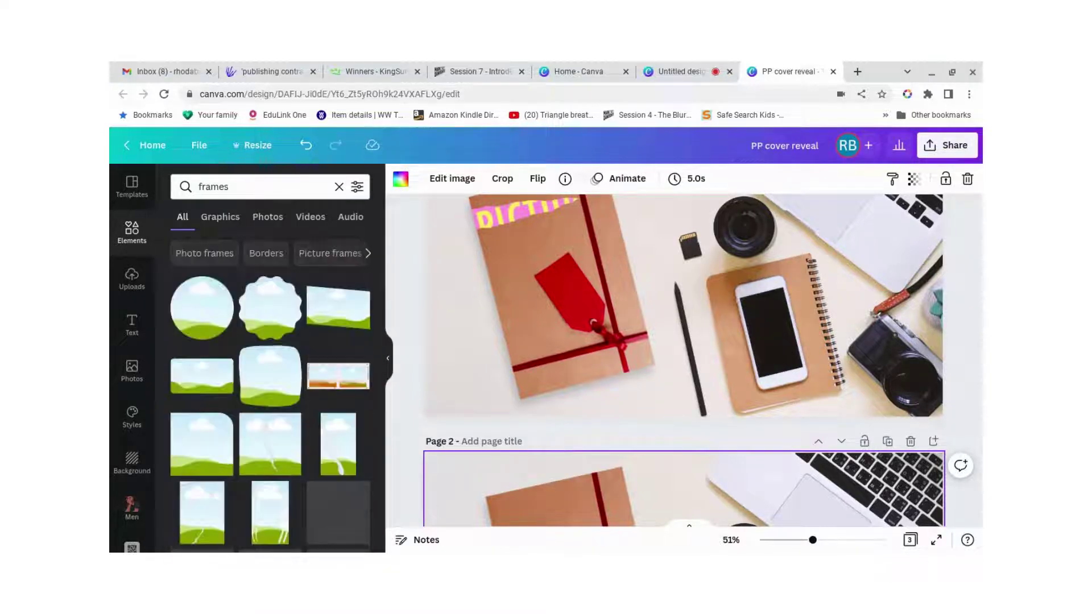
pyautogui.scroll(-5, 280, 396)
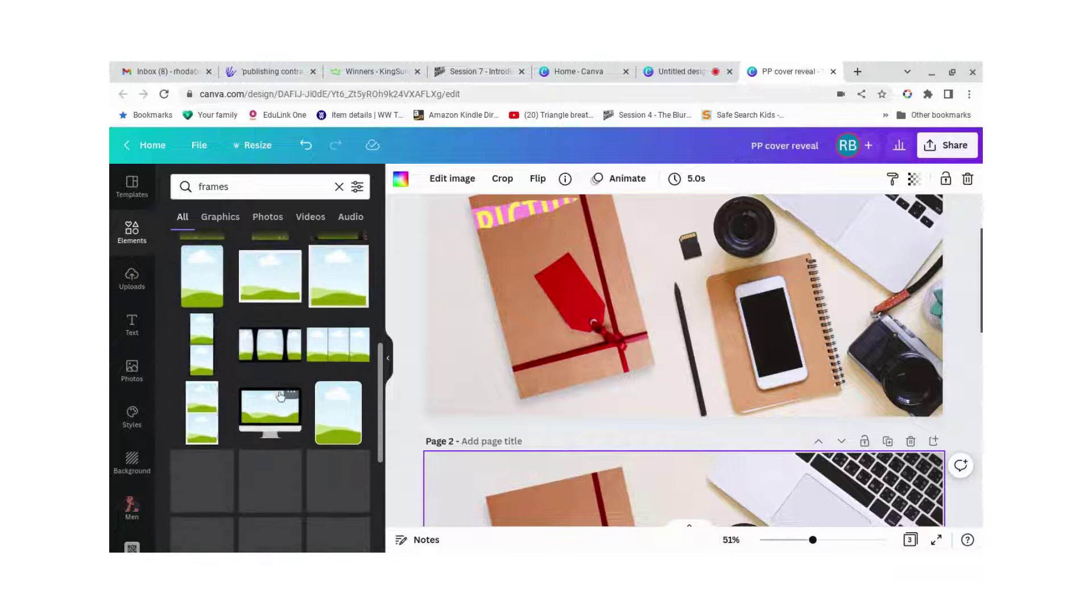
pyautogui.scroll(2, 281, 397)
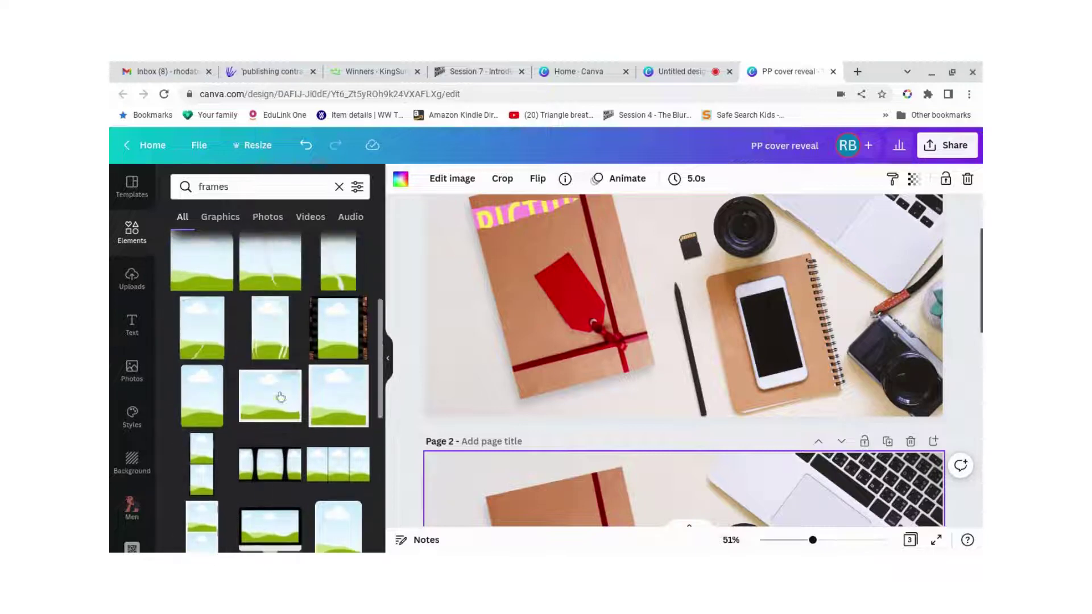
# Search Elements for 'torn paper frame' and scroll through the torn-paper results
pyautogui.click(495, 226)
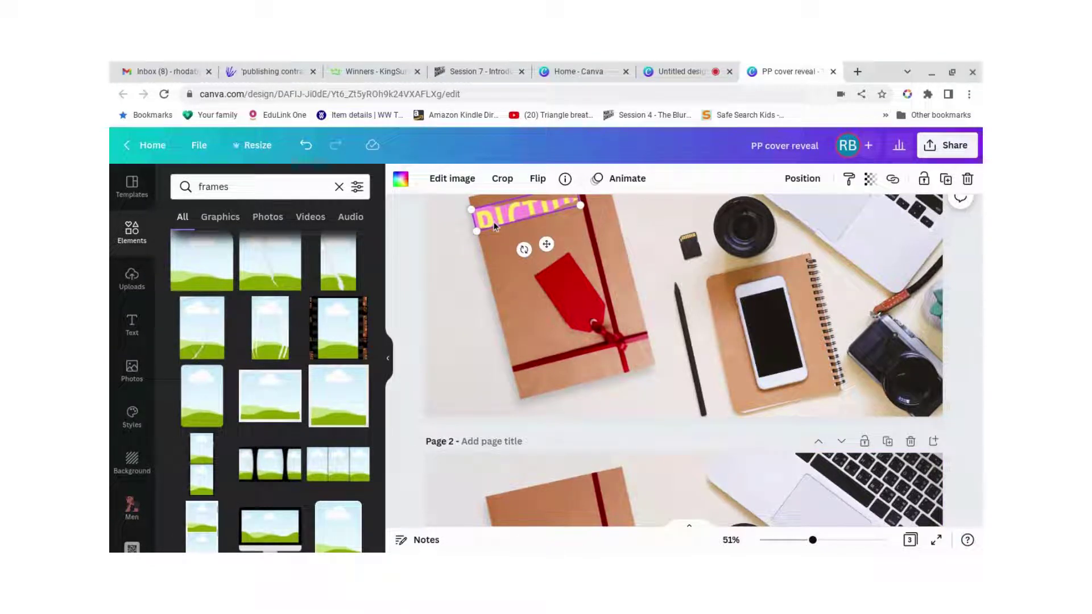
pyautogui.scroll(-5, 556, 390)
pyautogui.scroll(6, 556, 390)
pyautogui.click(261, 186)
pyautogui.write('torn')
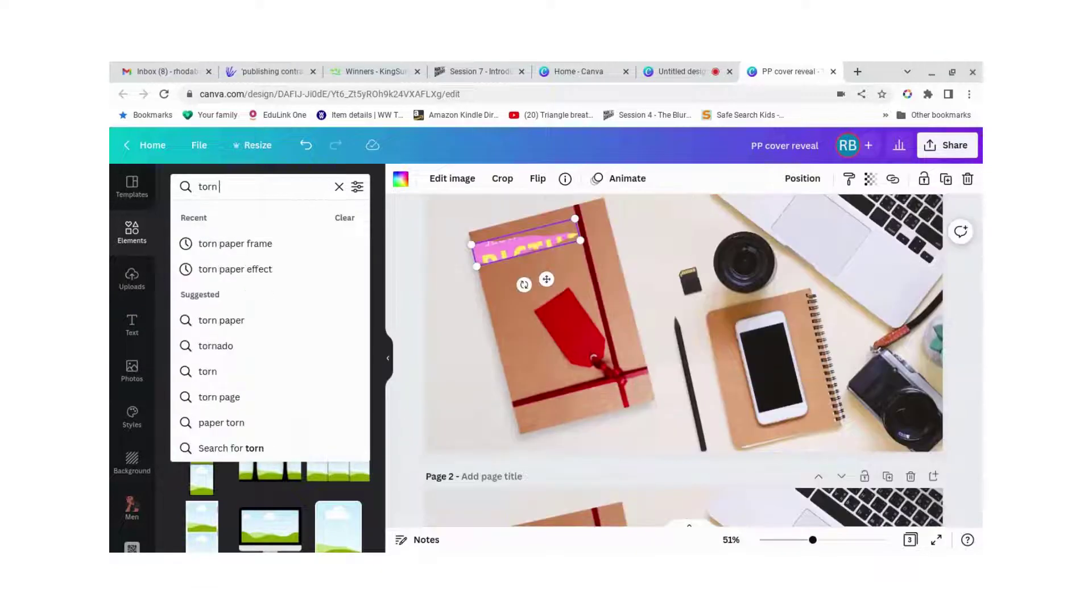
pyautogui.write(' pap')
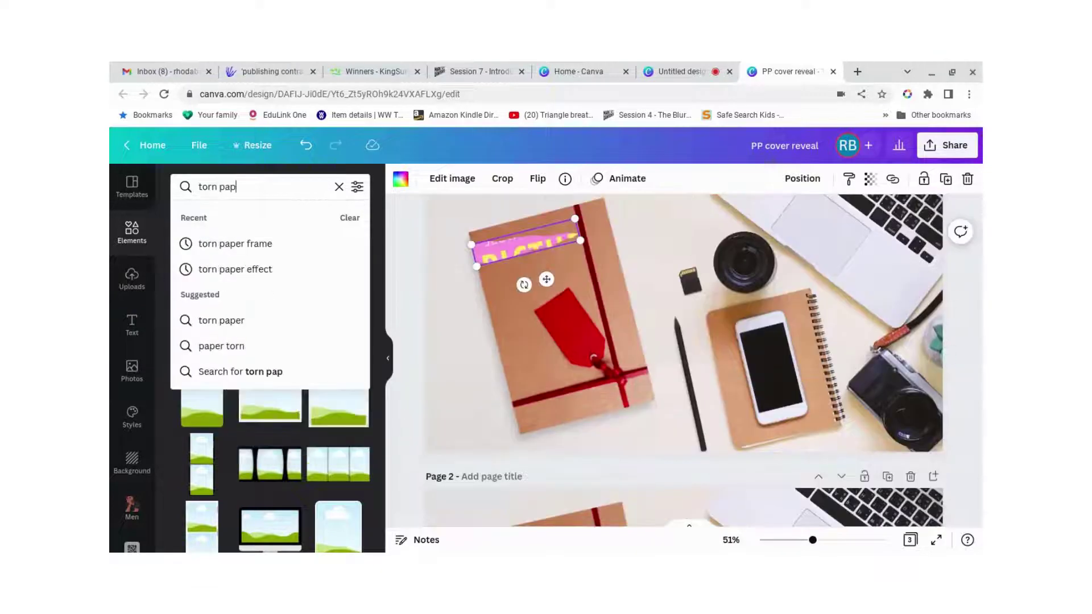
pyautogui.click(233, 243)
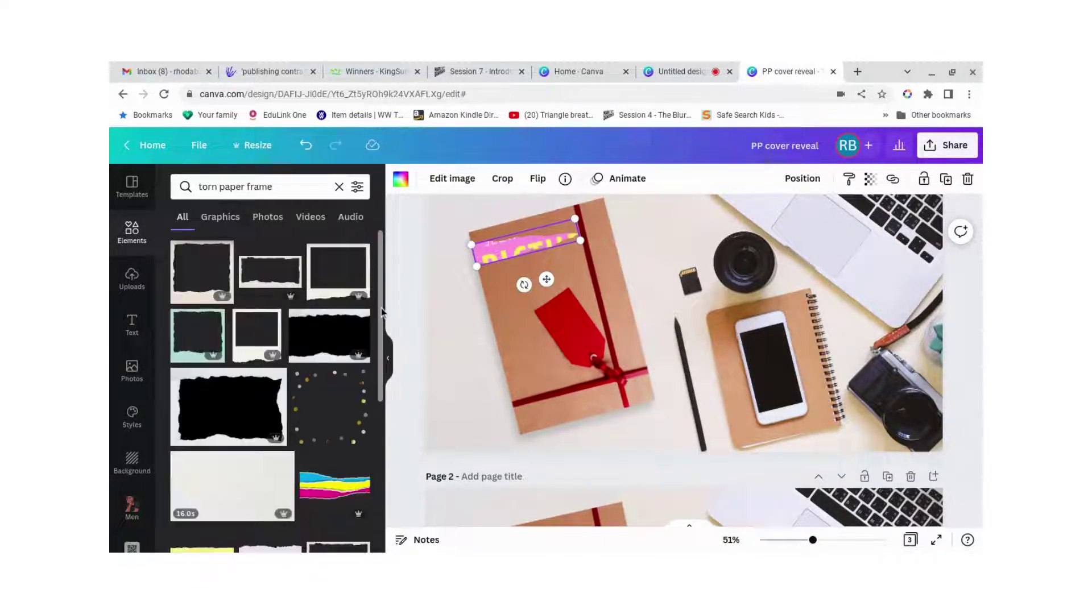
pyautogui.scroll(-2, 360, 386)
pyautogui.scroll(-3, 361, 386)
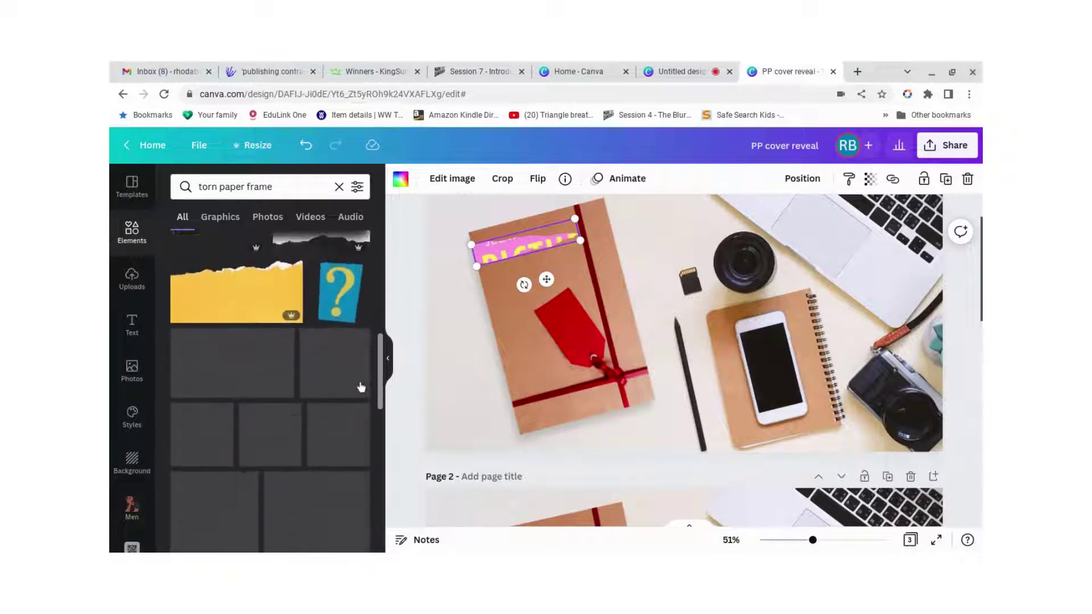
pyautogui.scroll(-5, 361, 386)
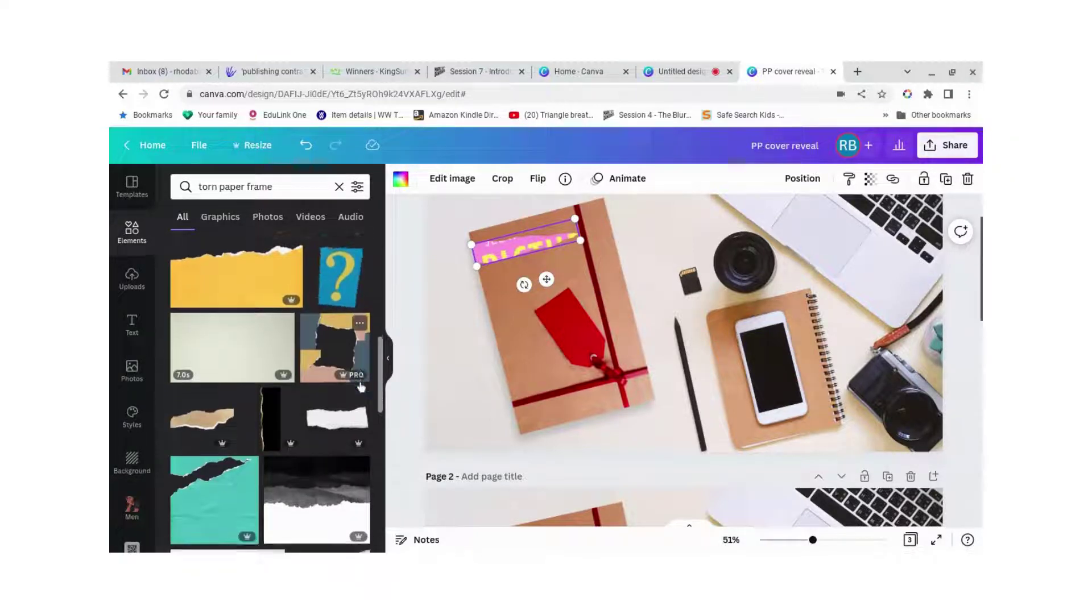
pyautogui.scroll(-5, 360, 387)
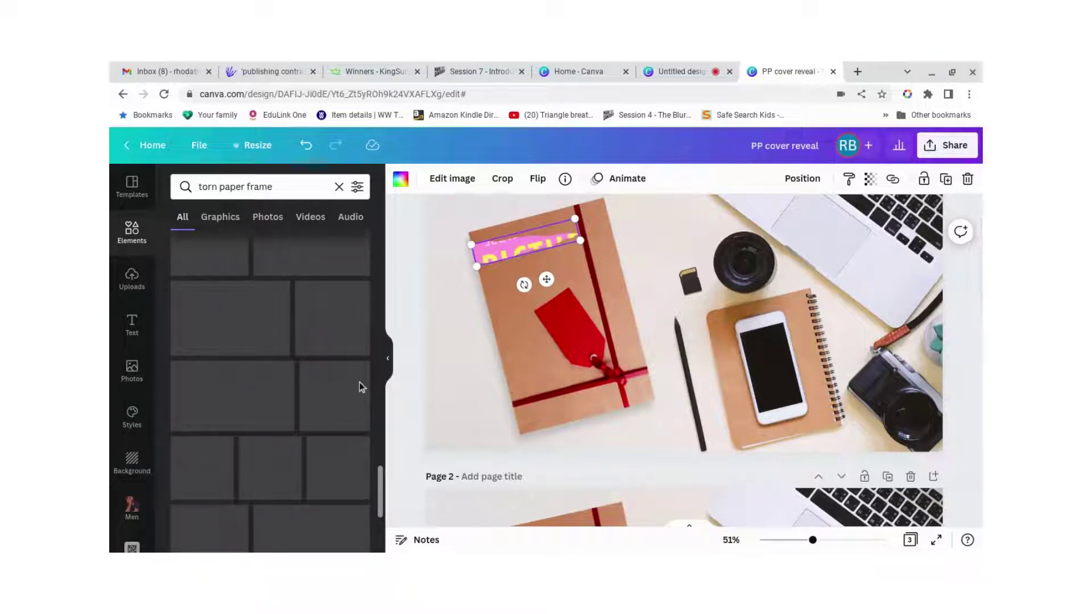
pyautogui.scroll(-3, 360, 386)
pyautogui.scroll(-5, 360, 386)
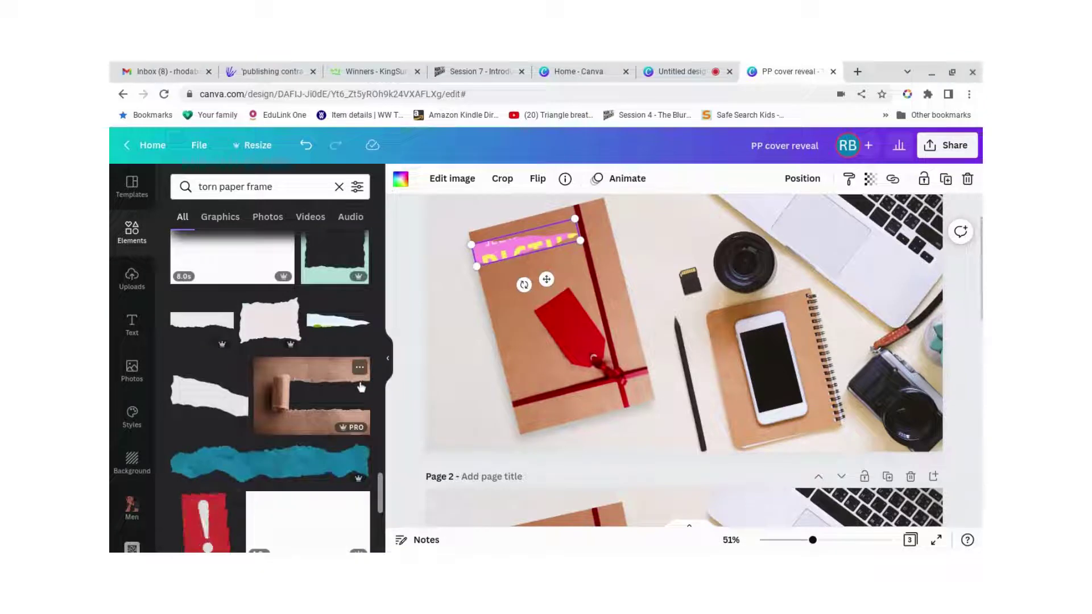
# Add the light-blue torn-paper strip to Page 2's book, tilted about -16° and shrunk to roughly 328 × 70
pyautogui.click(348, 316)
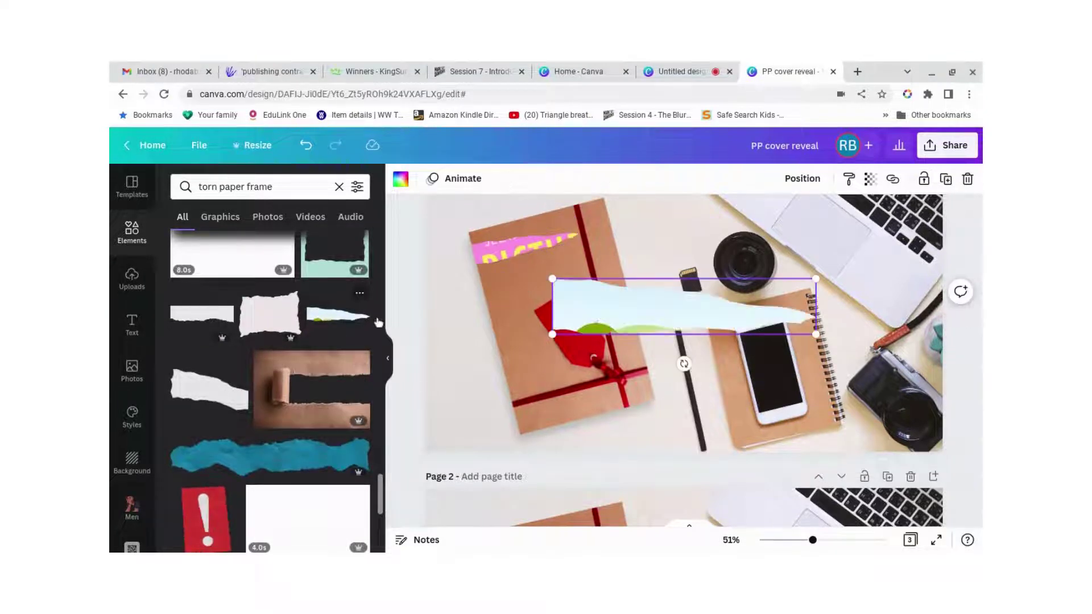
pyautogui.moveTo(653, 339); pyautogui.dragTo(614, 498)
pyautogui.moveTo(588, 366); pyautogui.dragTo(570, 404)
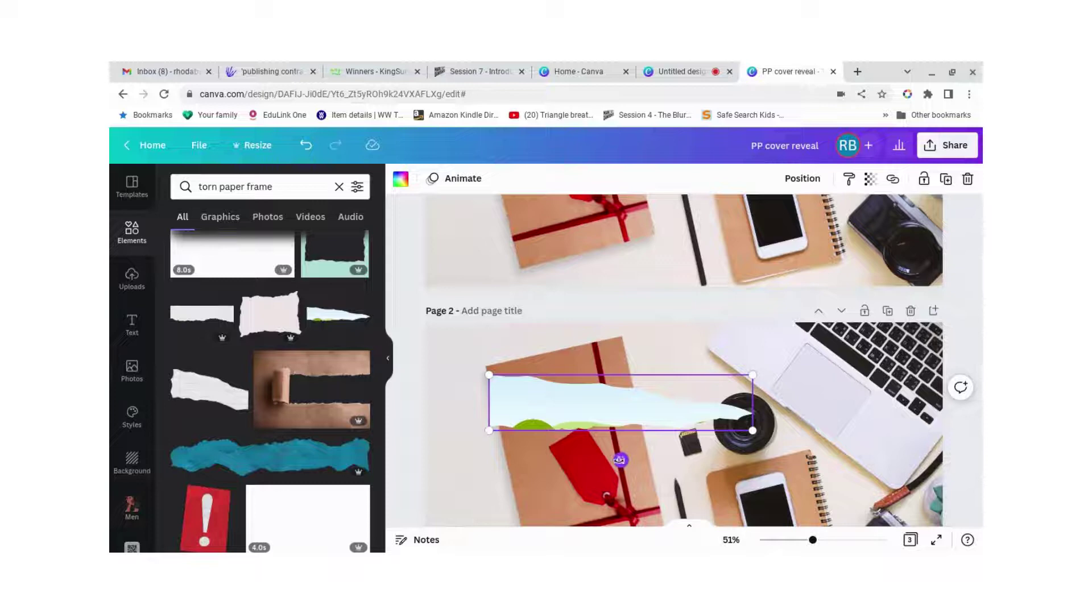
pyautogui.moveTo(620, 459); pyautogui.dragTo(633, 475)
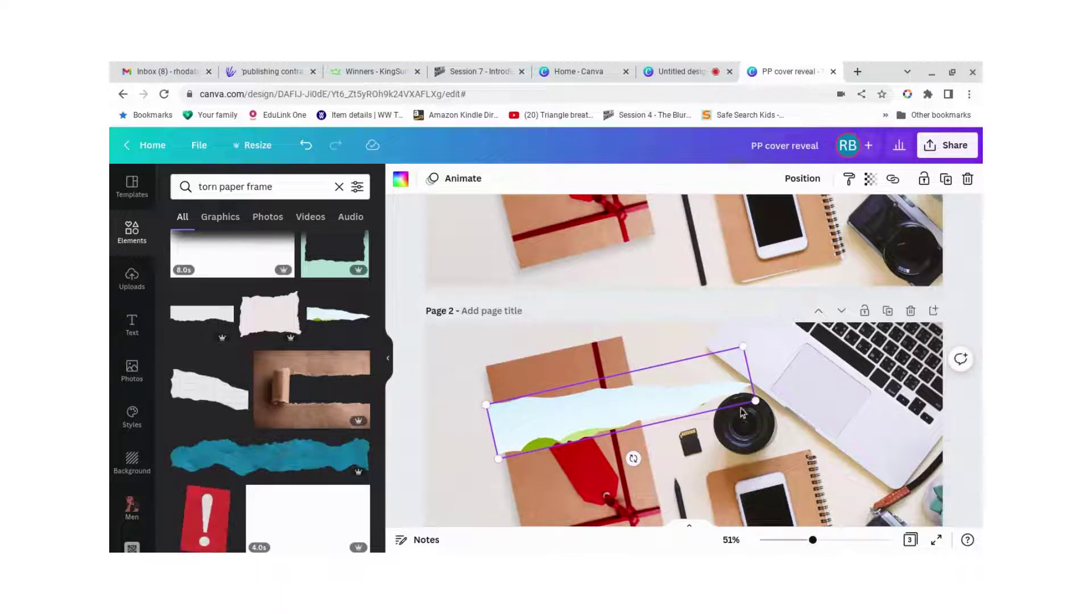
pyautogui.moveTo(685, 405); pyautogui.dragTo(681, 377)
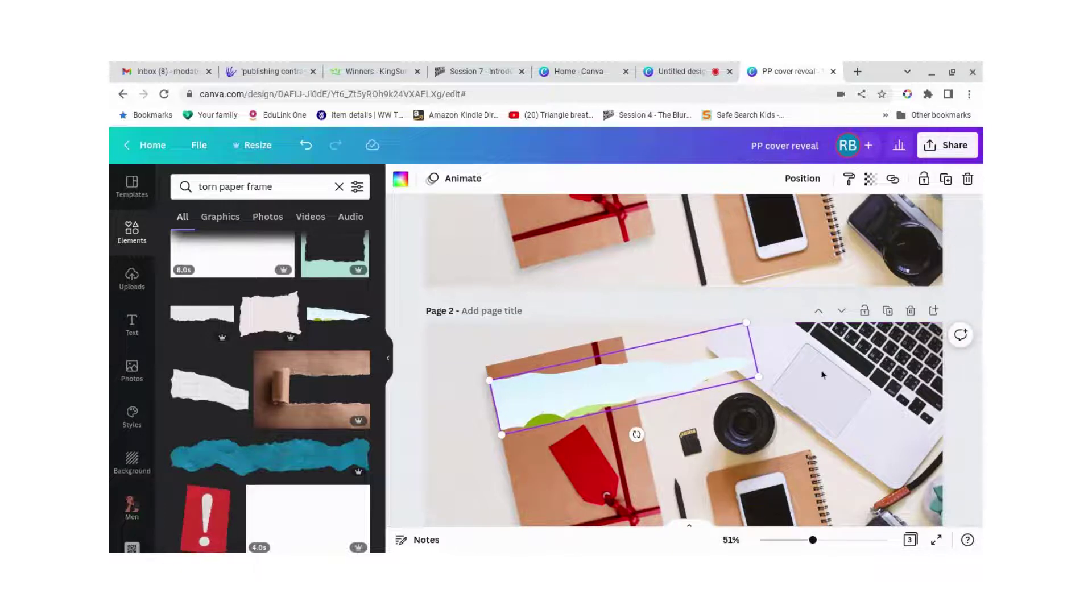
pyautogui.moveTo(745, 323); pyautogui.dragTo(593, 376)
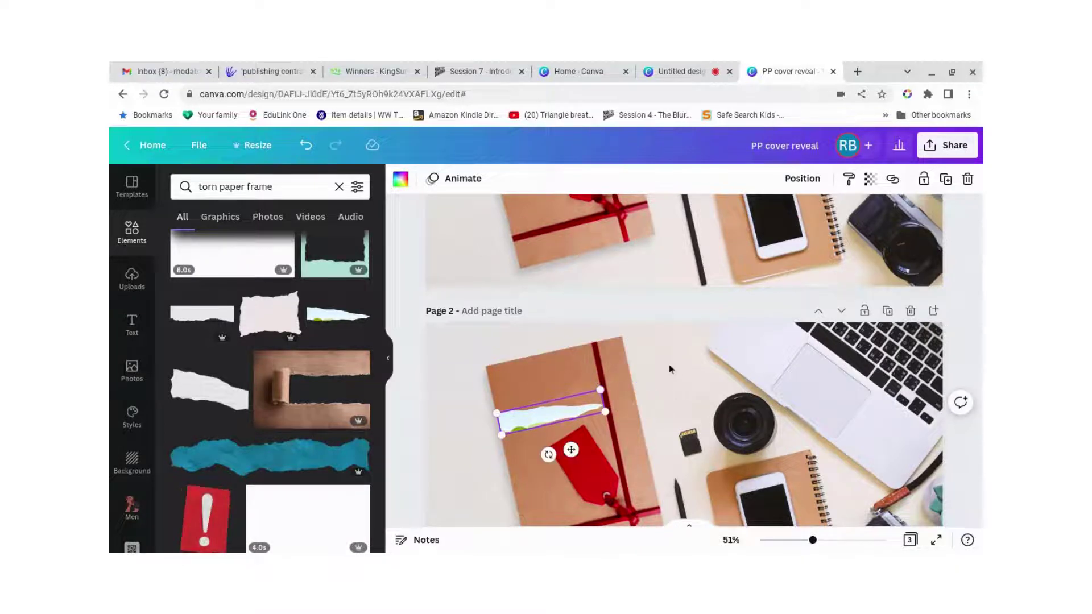
pyautogui.click(674, 370)
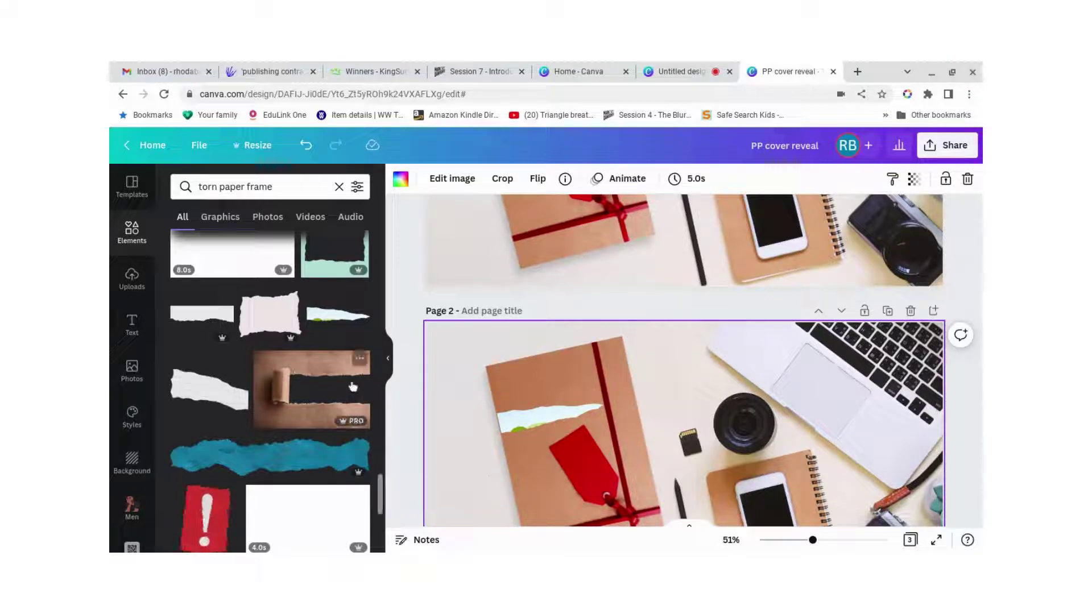
# Add the Picture Perfect cover from uploaded images and drop it into the torn-paper strip
pyautogui.click(138, 285)
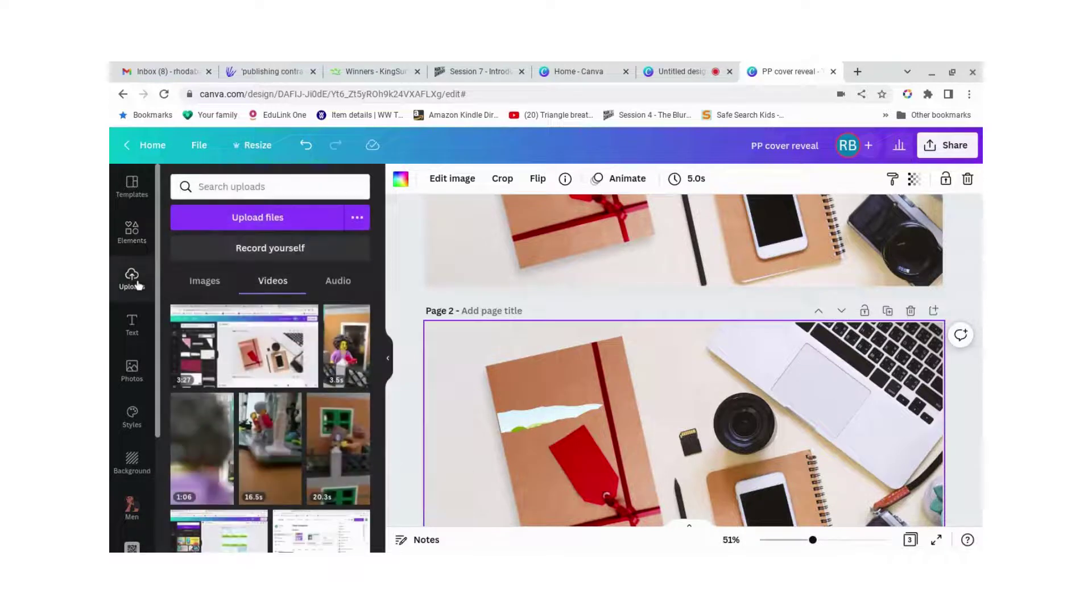
pyautogui.click(203, 283)
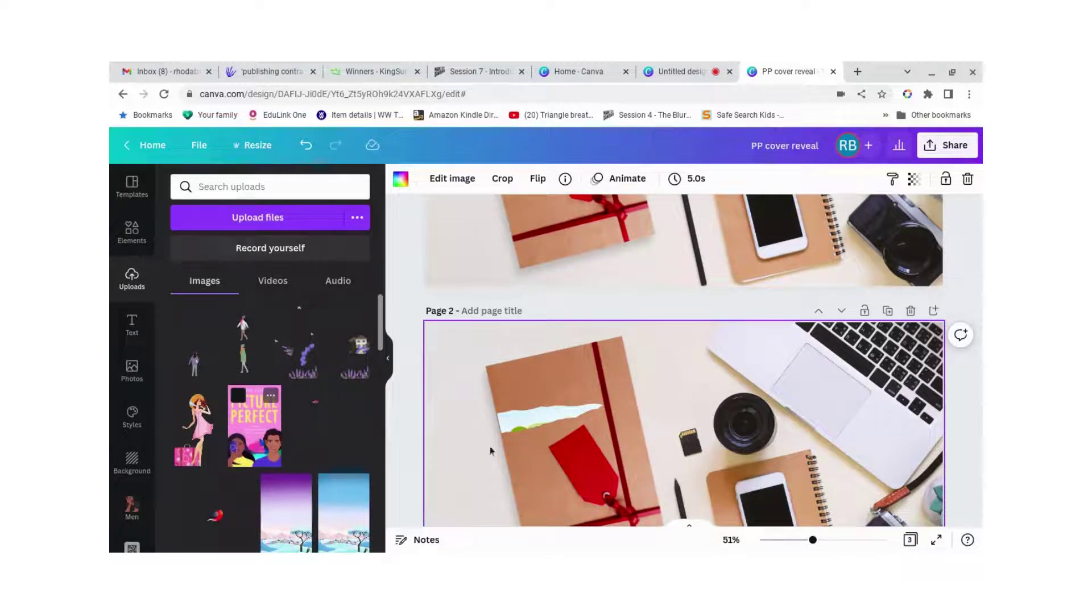
pyautogui.click(254, 426)
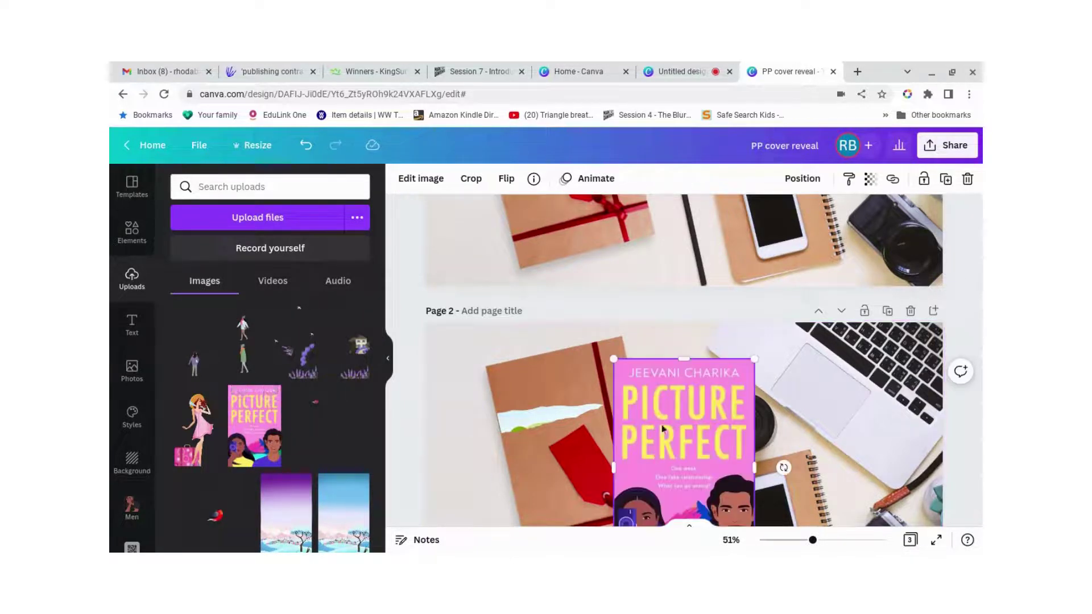
pyautogui.moveTo(662, 429); pyautogui.dragTo(574, 416)
# Enlarge and reposition the cover inside the strip, then apply the crop
pyautogui.doubleClick(568, 417)
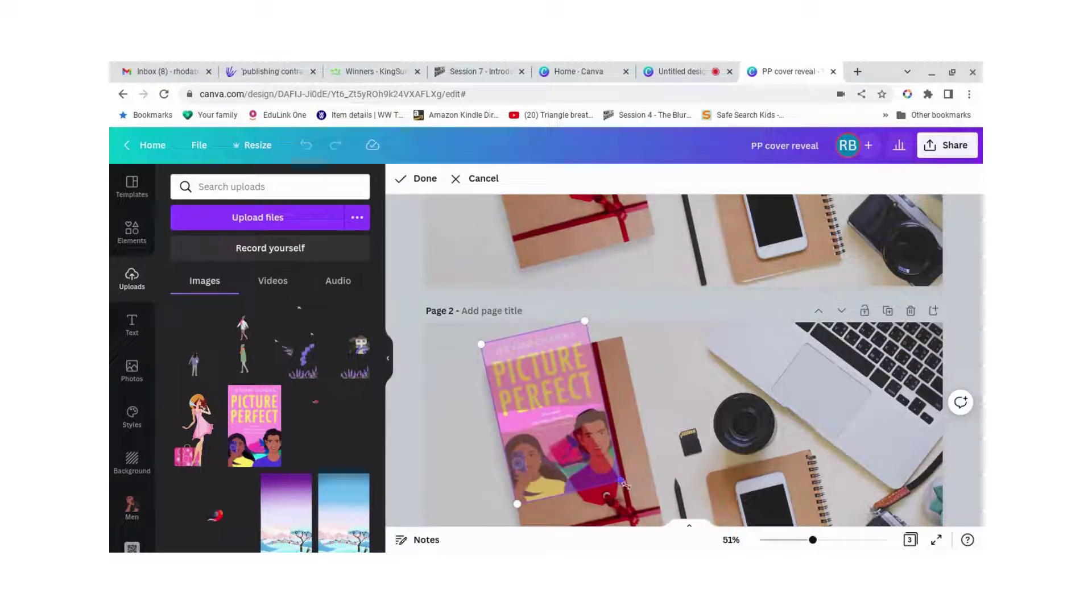
pyautogui.moveTo(621, 479); pyautogui.dragTo(675, 513)
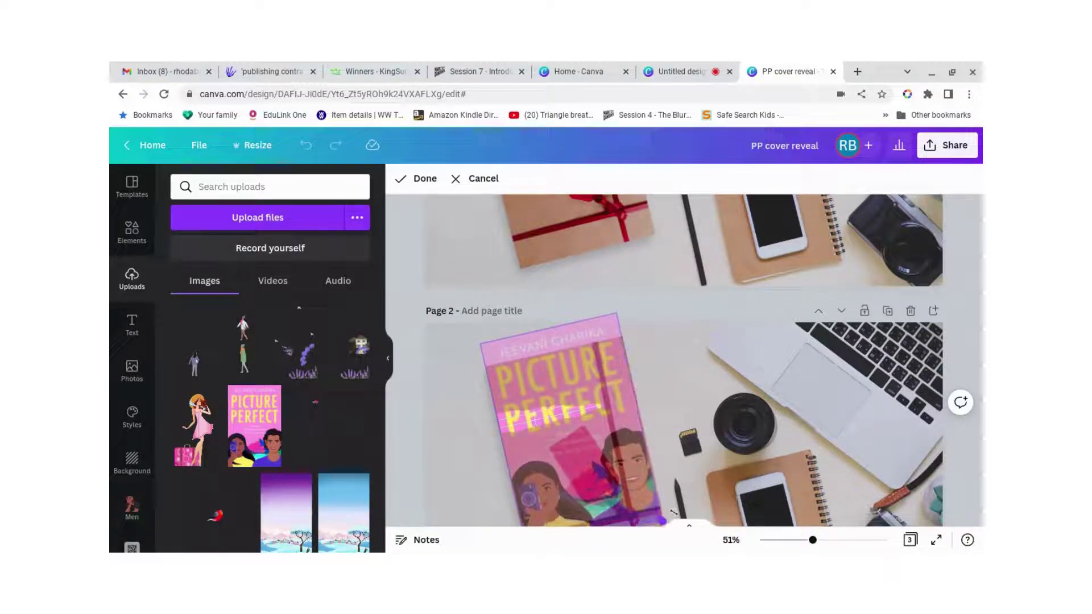
pyautogui.moveTo(610, 425); pyautogui.dragTo(582, 435)
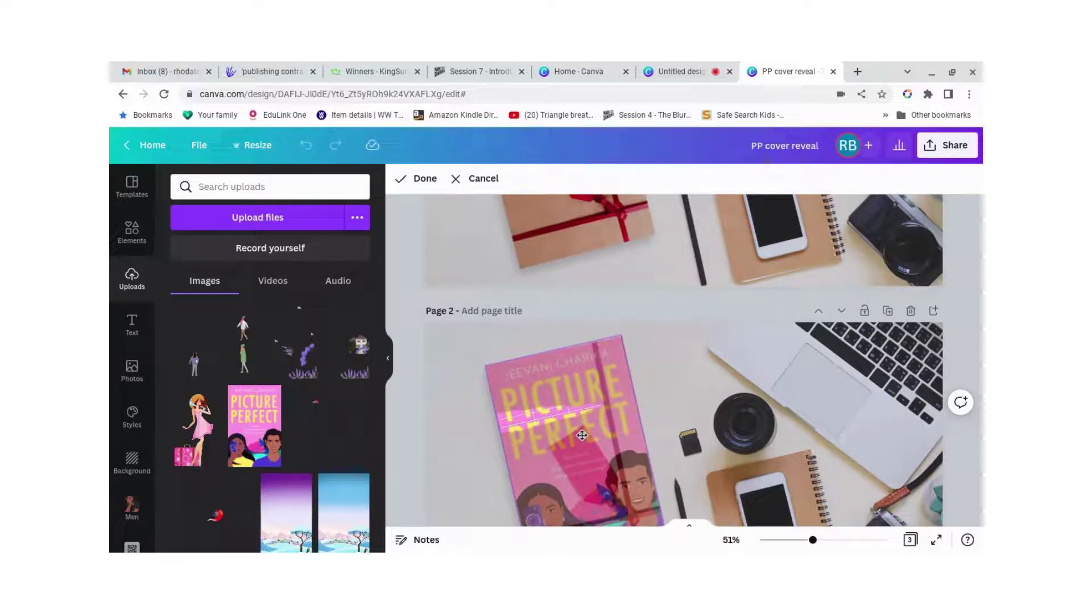
pyautogui.click(671, 384)
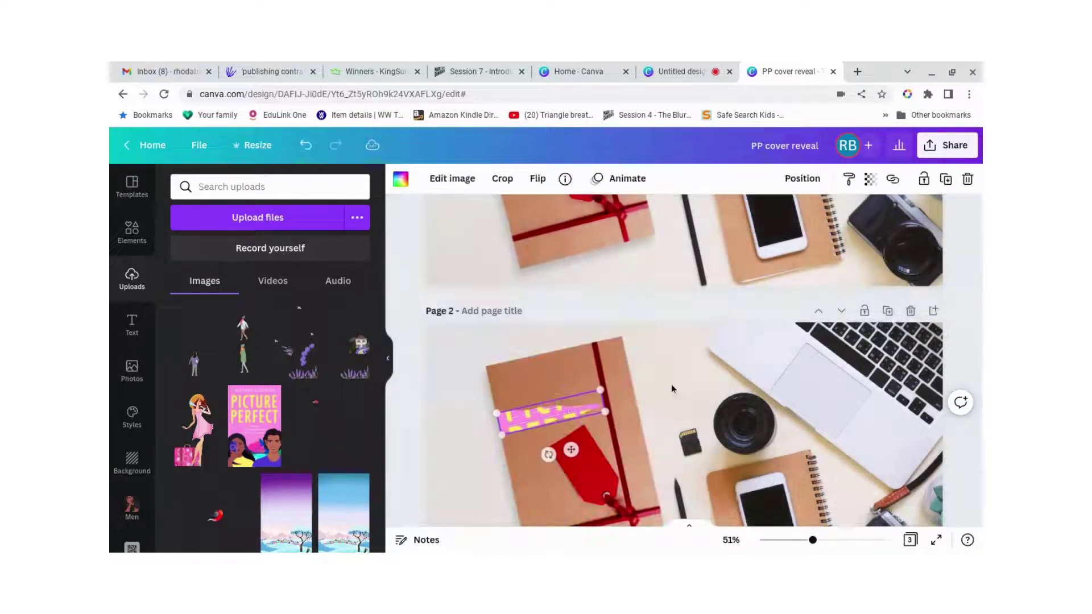
pyautogui.scroll(-1, 670, 384)
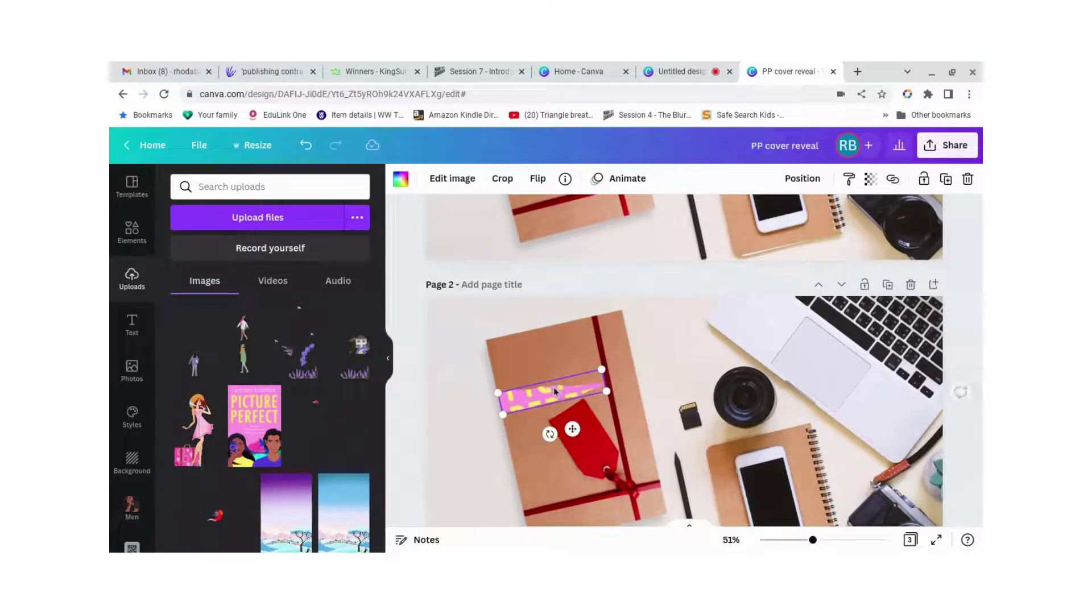
# Raise the strip slightly and shift the cover inside so the yellow 'PICTU' letters show
pyautogui.moveTo(551, 382); pyautogui.dragTo(551, 369)
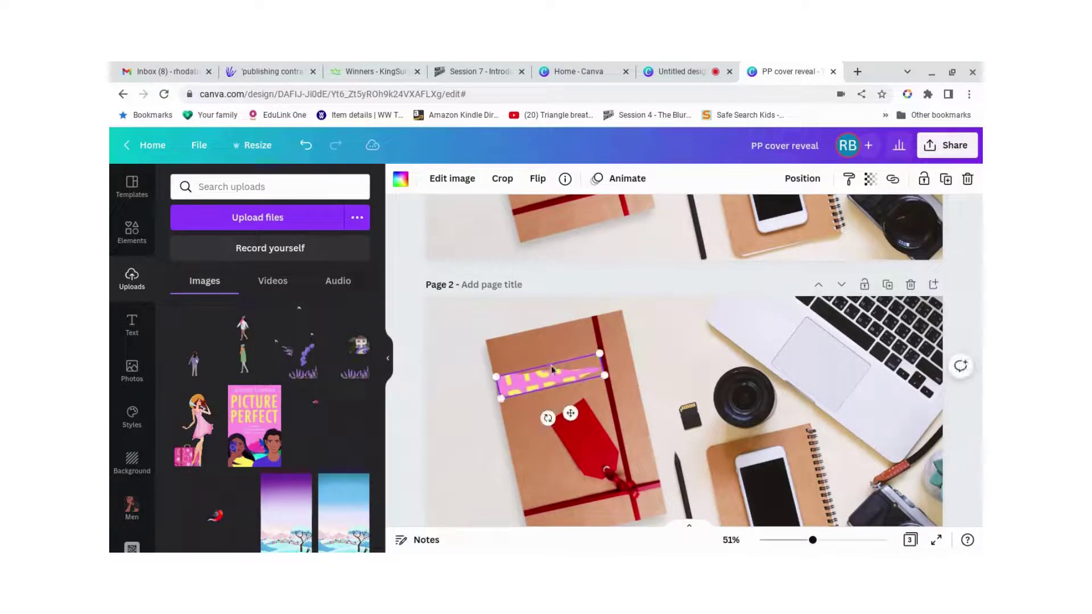
pyautogui.moveTo(570, 413); pyautogui.dragTo(567, 406)
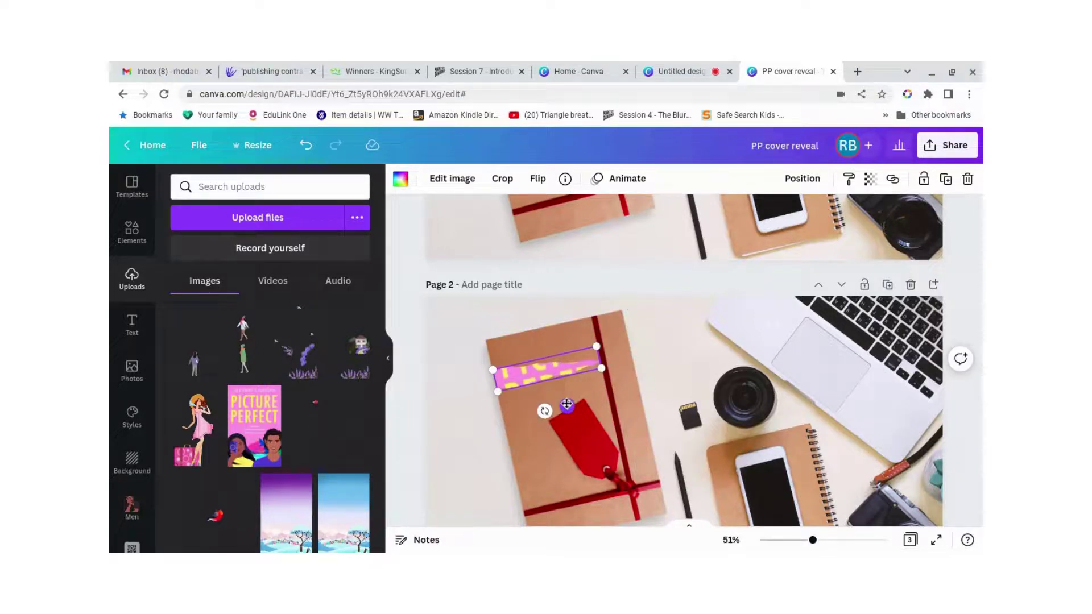
pyautogui.doubleClick(538, 375)
pyautogui.moveTo(547, 328); pyautogui.dragTo(561, 356)
pyautogui.click(664, 365)
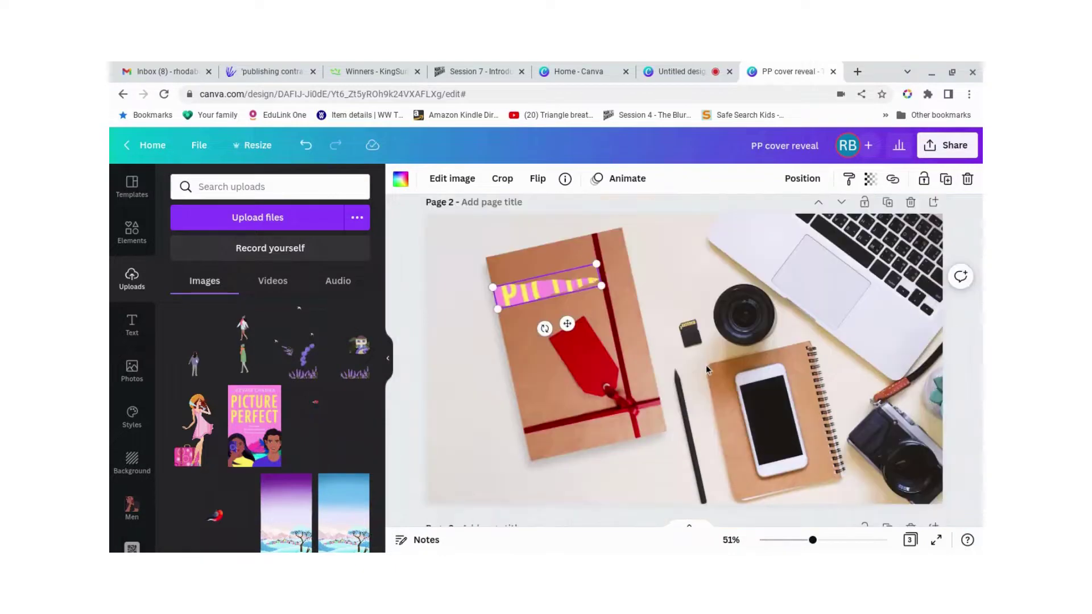